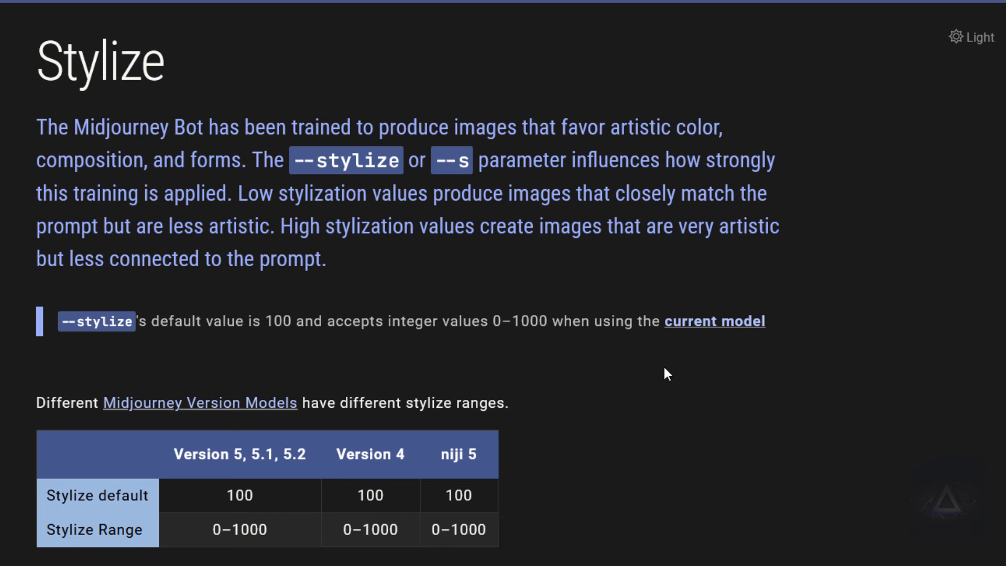
Scroll the Stylize page past the cat and fig example grids to the Niji 5 and Model V4 sections
{"action": "scroll", "coordinate": [665, 368], "scroll_direction": "down", "scroll_amount": 14}
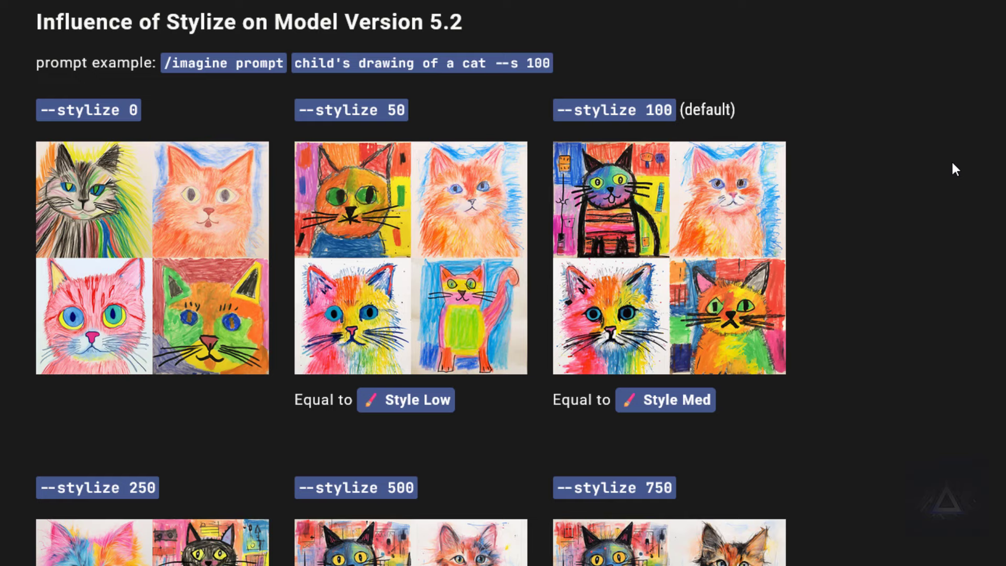
{"action": "scroll", "coordinate": [951, 163], "scroll_direction": "down", "scroll_amount": 8}
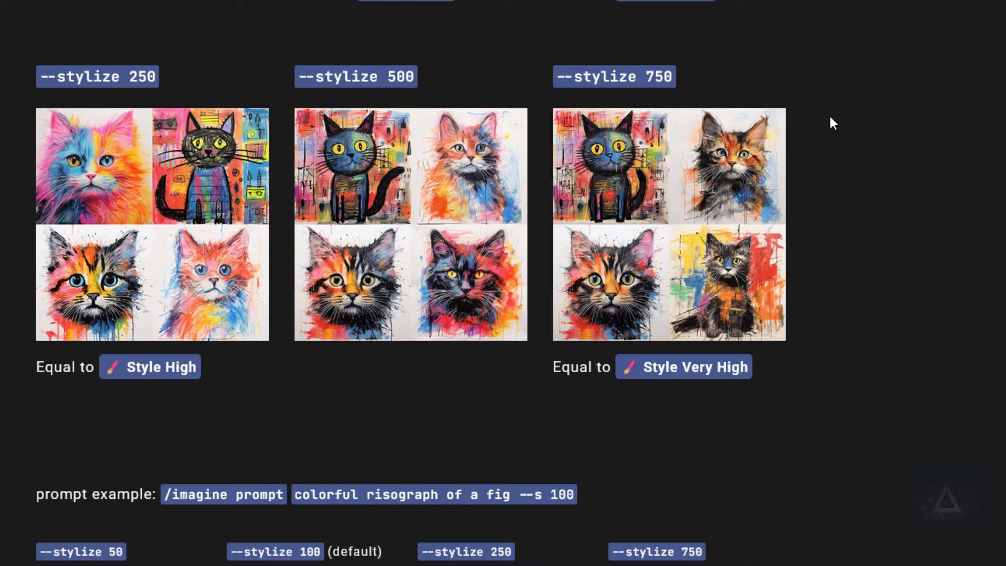
{"action": "scroll", "coordinate": [899, 207], "scroll_direction": "down", "scroll_amount": 7}
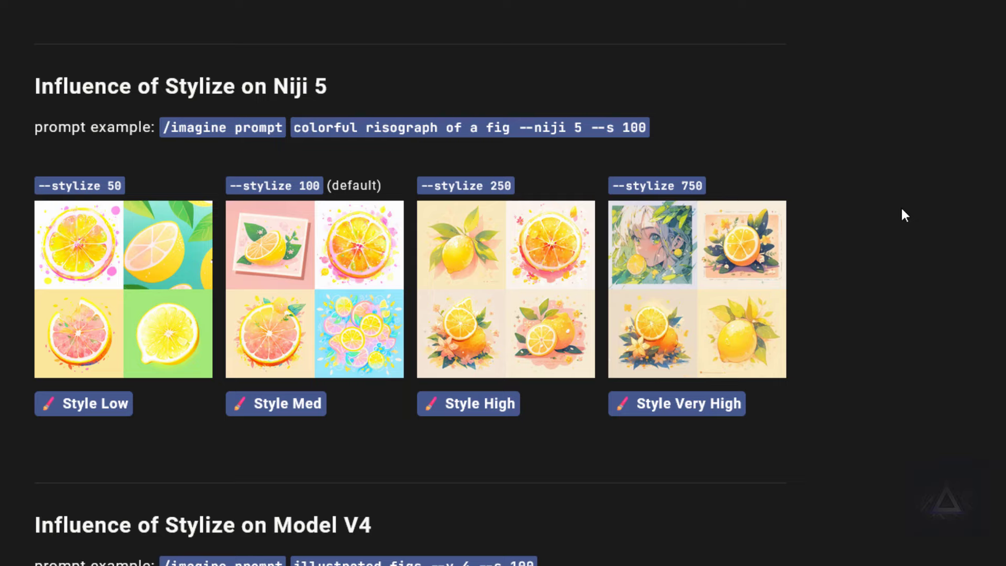
{"action": "scroll", "coordinate": [904, 214], "scroll_direction": "down", "scroll_amount": 7}
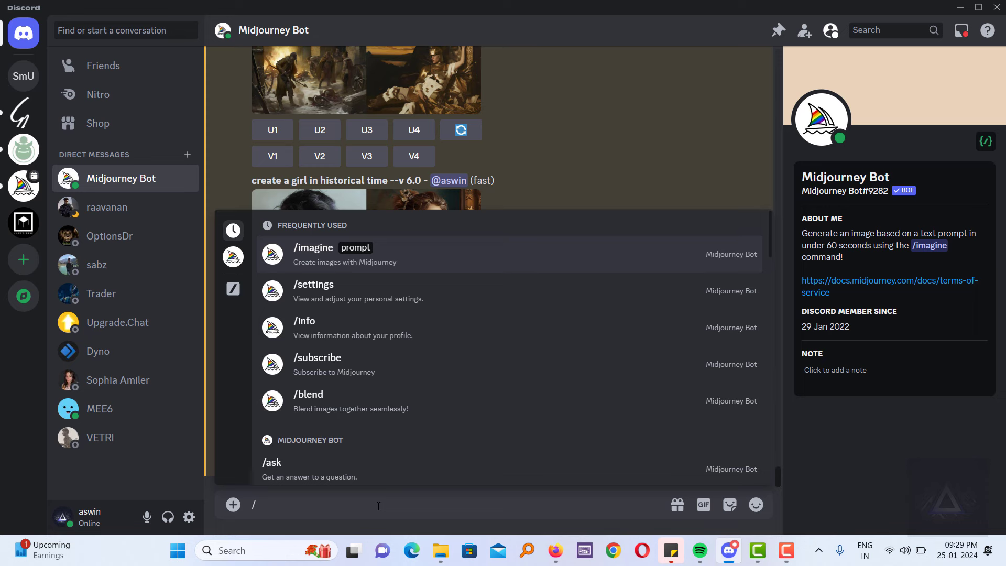
Submit the pasted EndlessLearnings logo prompt with --s 0
{"action": "key", "text": "Return"}
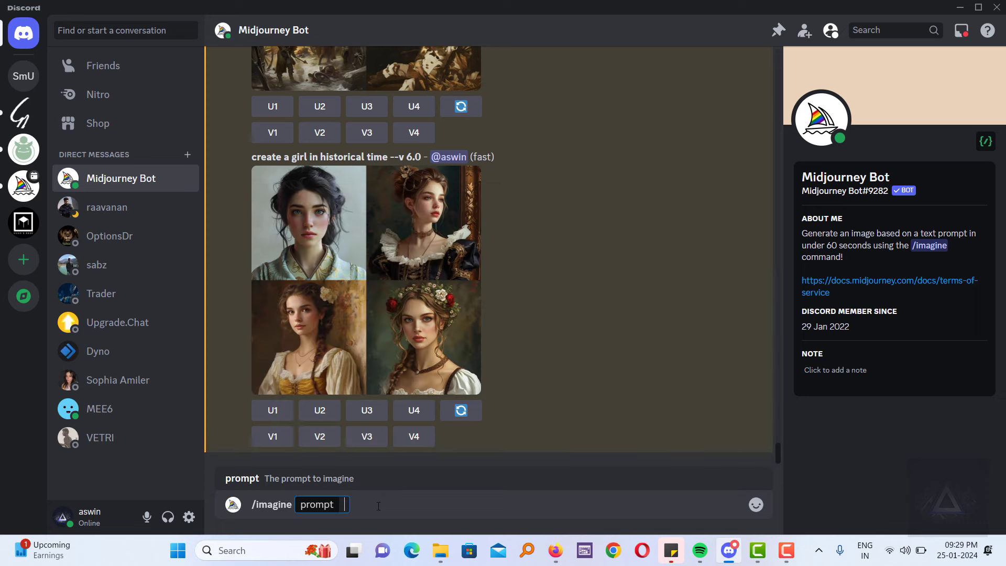
{"action": "type", "text": "clean 3d logo in model style, for Education channel, \"EndlessLearnings\" clean logo not too much going on, more tension colours not so boring, plain 2d logo in 3d sytle, towards the camera"}
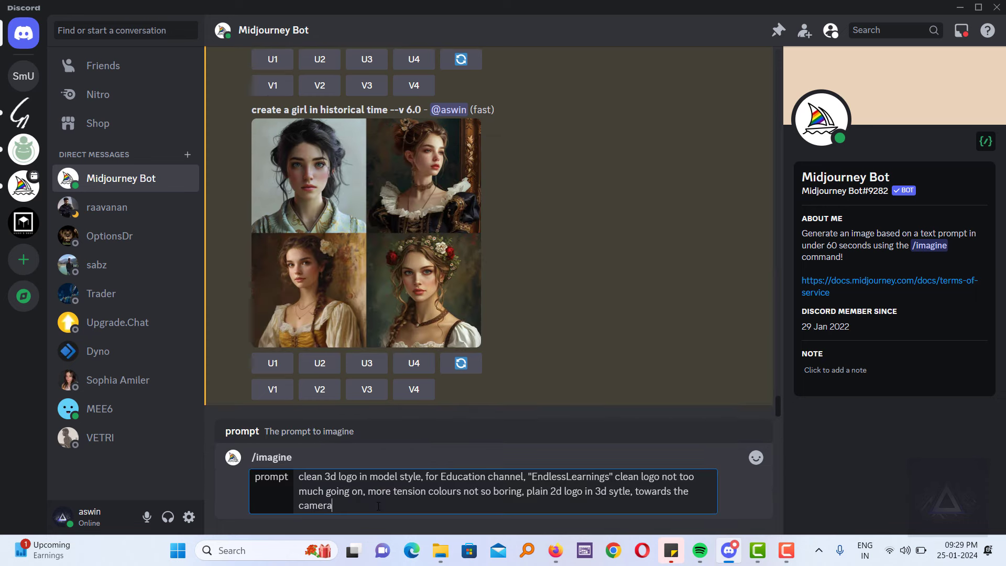
{"action": "type", "text": "--s 0"}
{"action": "key", "text": "Return"}
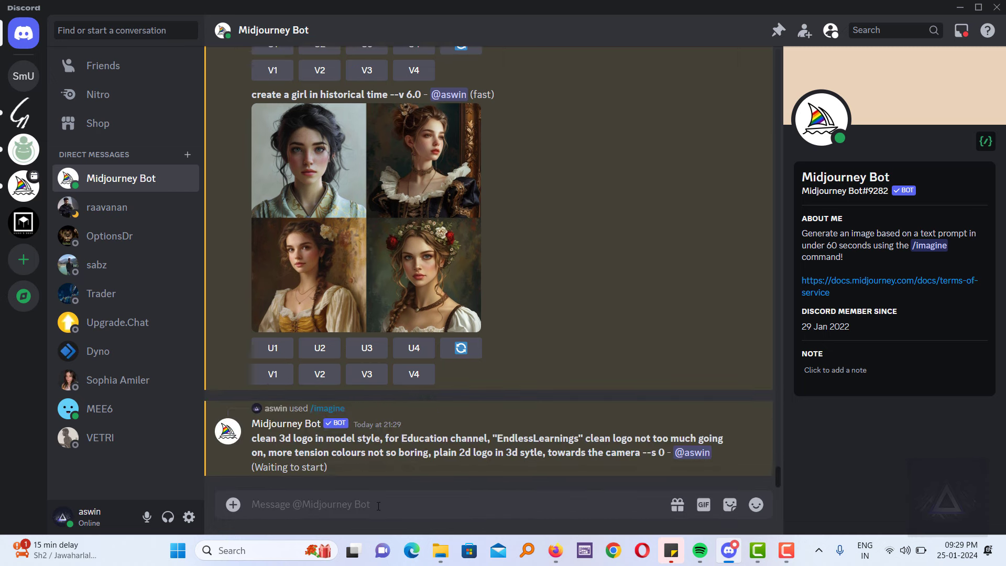
Submit the logo prompt again with /imagine and --s 0
{"action": "type", "text": "/imagine prompt"}
{"action": "type", "text": "clean 3d logo in model style, for Education channel, \"EndlessLearnings\" clean logo not too much going on, more tension colours not so boring, plain 2d logo in 3d sytle, towards the camera"}
{"action": "type", "text": "--s 0"}
{"action": "key", "text": "Return"}
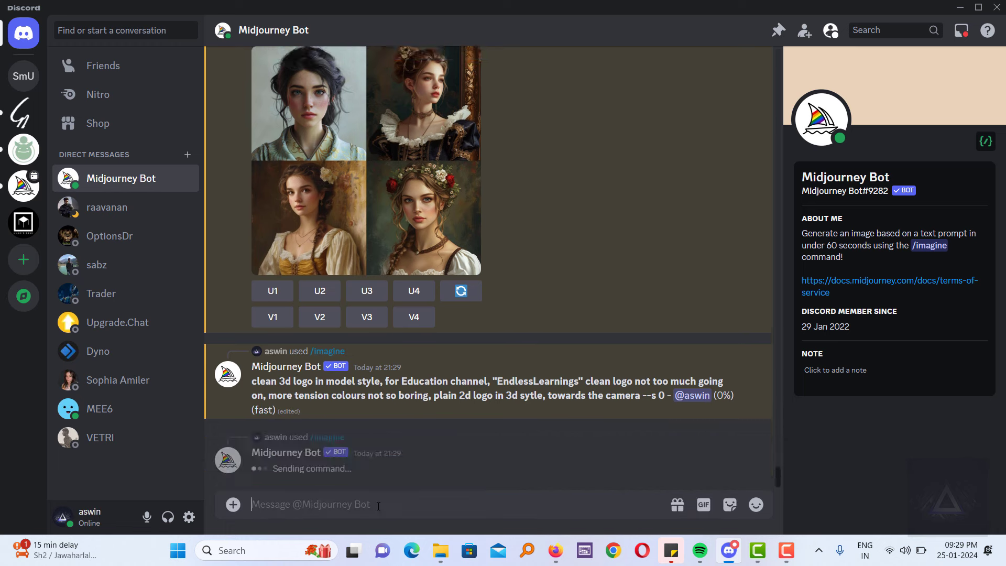
Resubmit the logo prompt with a bare --s, then with stylize 25
{"action": "type", "text": "/imagine prompt"}
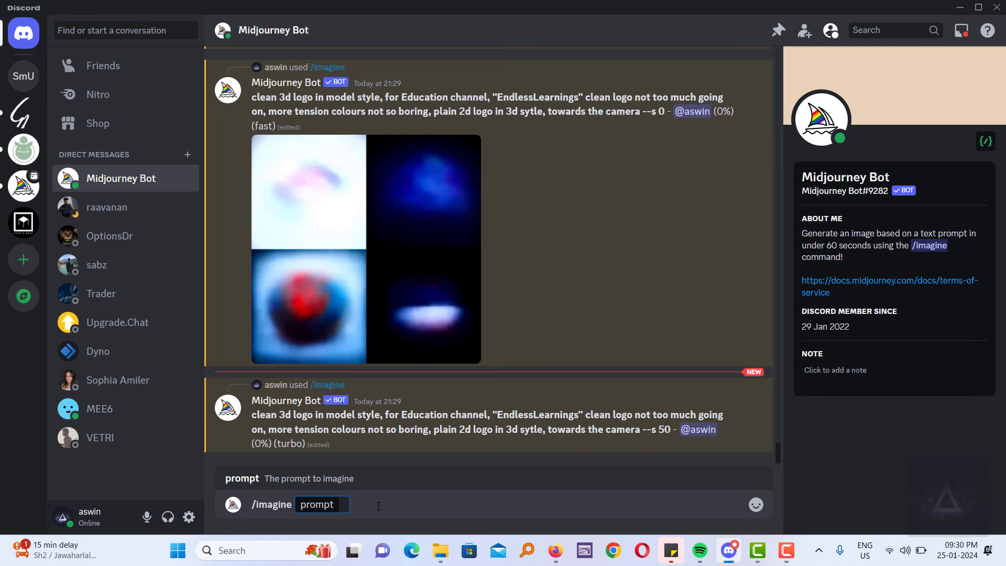
{"action": "key", "text": "ctrl+v"}
{"action": "type", "text": "--s"}
{"action": "key", "text": "Return"}
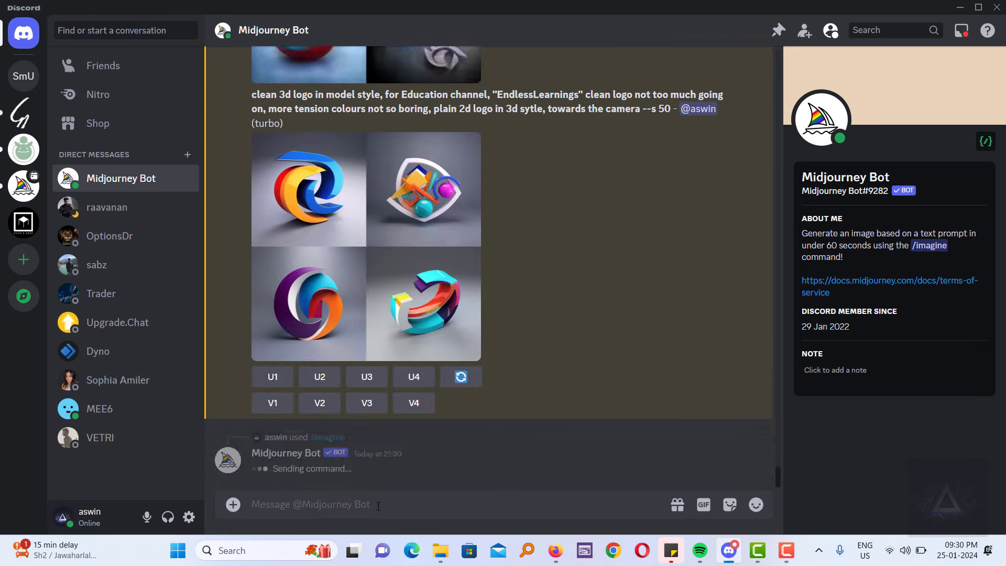
{"action": "key", "text": "ctrl+z"}
{"action": "type", "text": "250"}
{"action": "key", "text": "Return"}
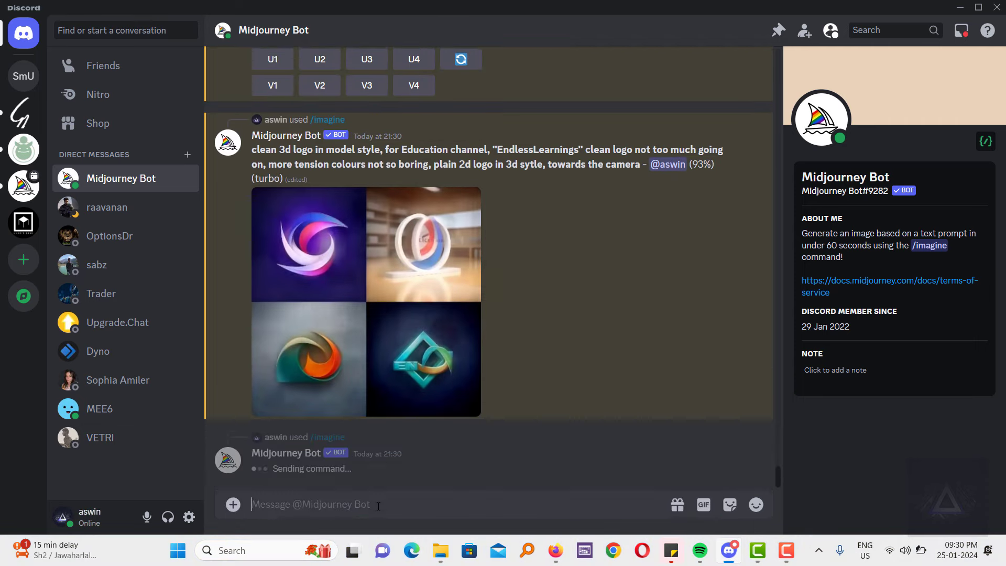
Resubmit the logo prompt at --s 50 and then at --s 1000
{"action": "key", "text": "ctrl+z"}
{"action": "key", "text": "BackSpace"}
{"action": "key", "text": "BackSpace"}
{"action": "type", "text": "50"}
{"action": "key", "text": "Return"}
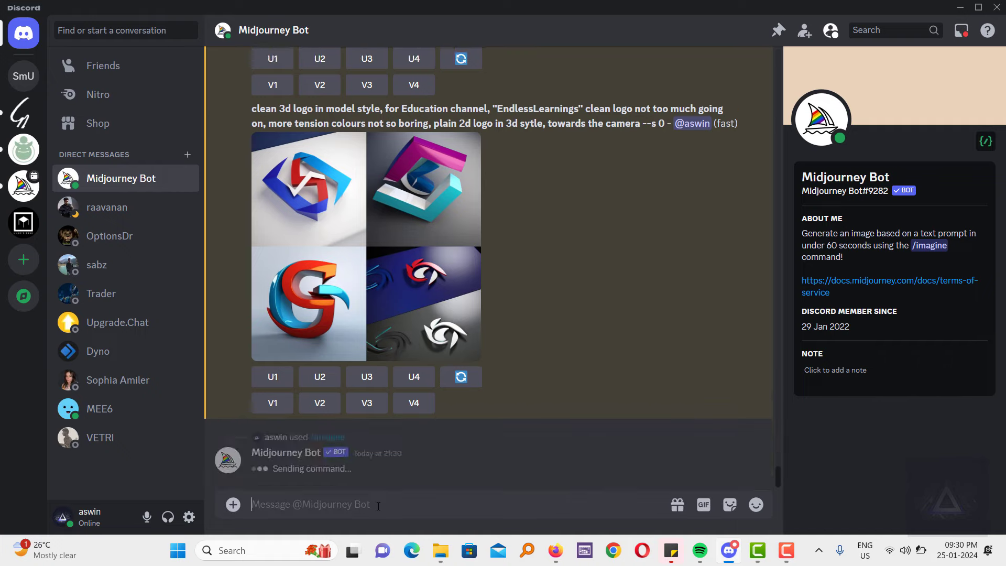
{"action": "key", "text": "ctrl+z"}
{"action": "key", "text": "BackSpace"}
{"action": "key", "text": "BackSpace"}
{"action": "type", "text": "1000"}
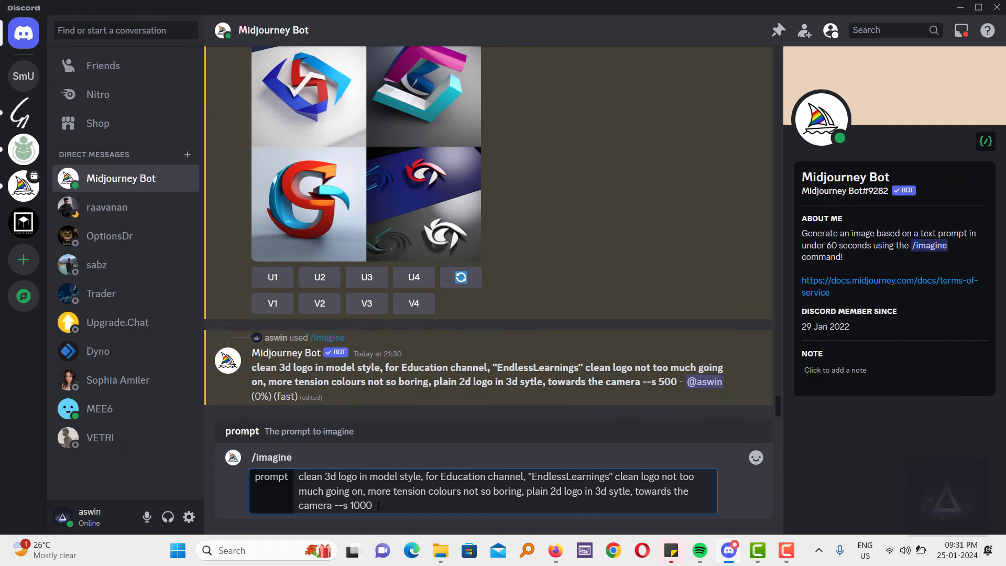
{"action": "key", "text": "Return"}
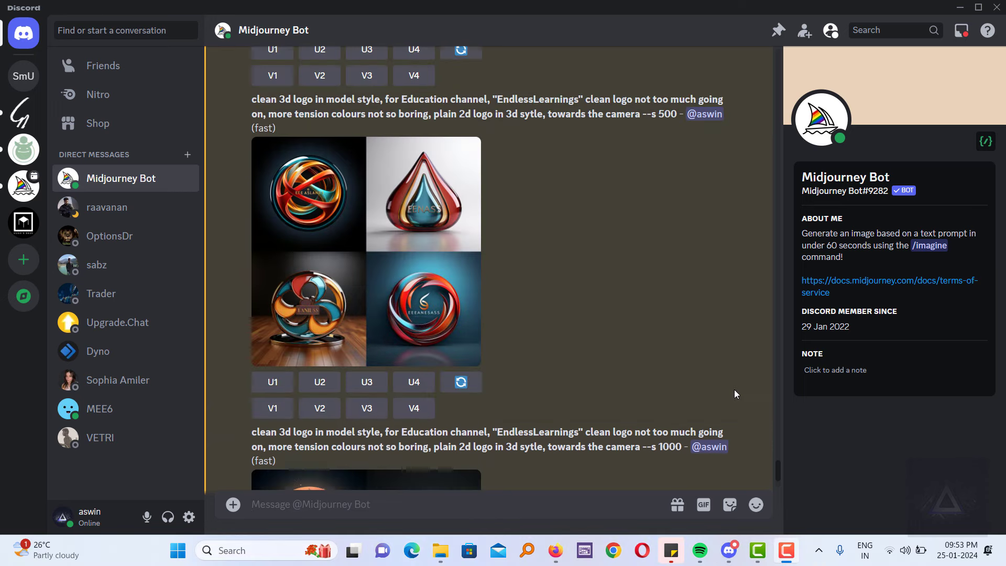
Highlight the --s 0 and --s 50 values and view each logo grid enlarged
{"action": "scroll", "coordinate": [734, 394], "scroll_direction": "up", "scroll_amount": 3}
{"action": "scroll", "coordinate": [734, 391], "scroll_direction": "up", "scroll_amount": 10}
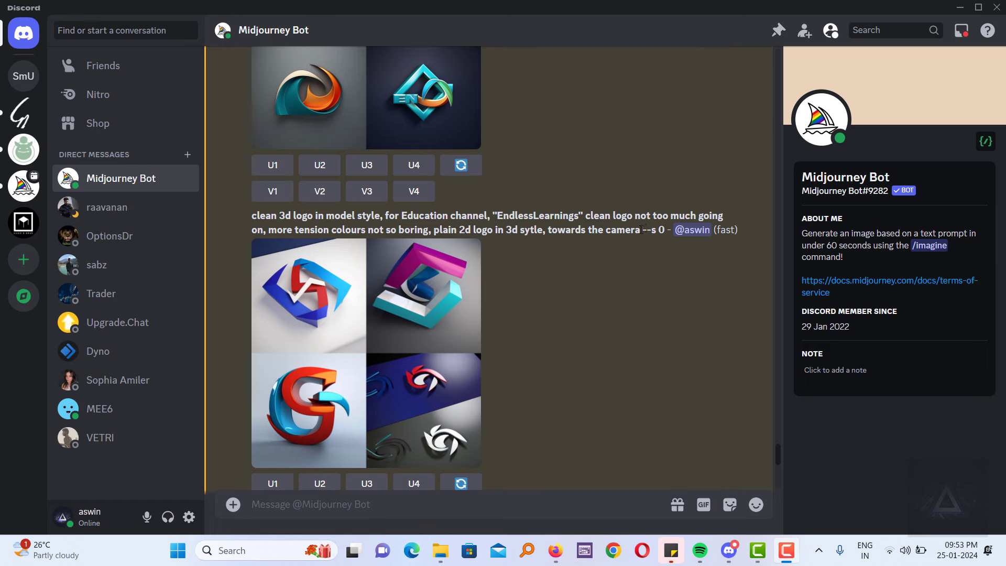
{"action": "left_click_drag", "start_coordinate": [642, 229], "coordinate": [666, 230]}
{"action": "left_click", "coordinate": [397, 323]}
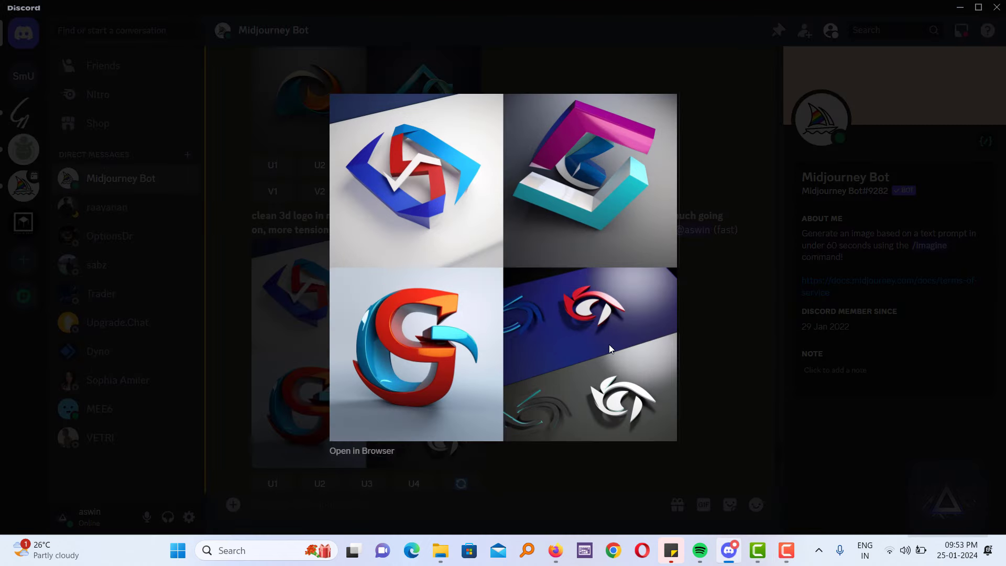
{"action": "left_click", "coordinate": [715, 339]}
{"action": "scroll", "coordinate": [706, 339], "scroll_direction": "up", "scroll_amount": 4}
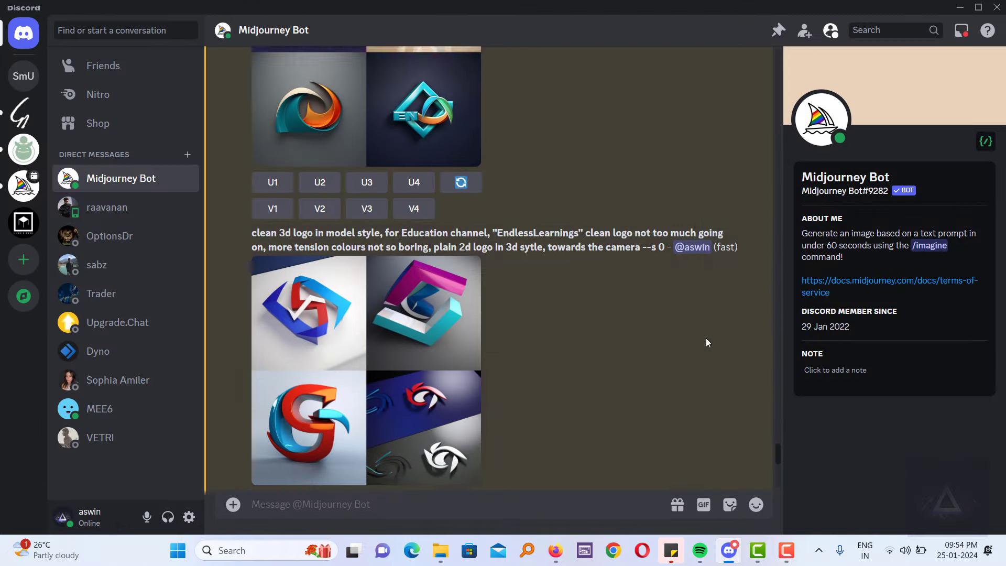
{"action": "left_click_drag", "start_coordinate": [642, 168], "coordinate": [676, 168]}
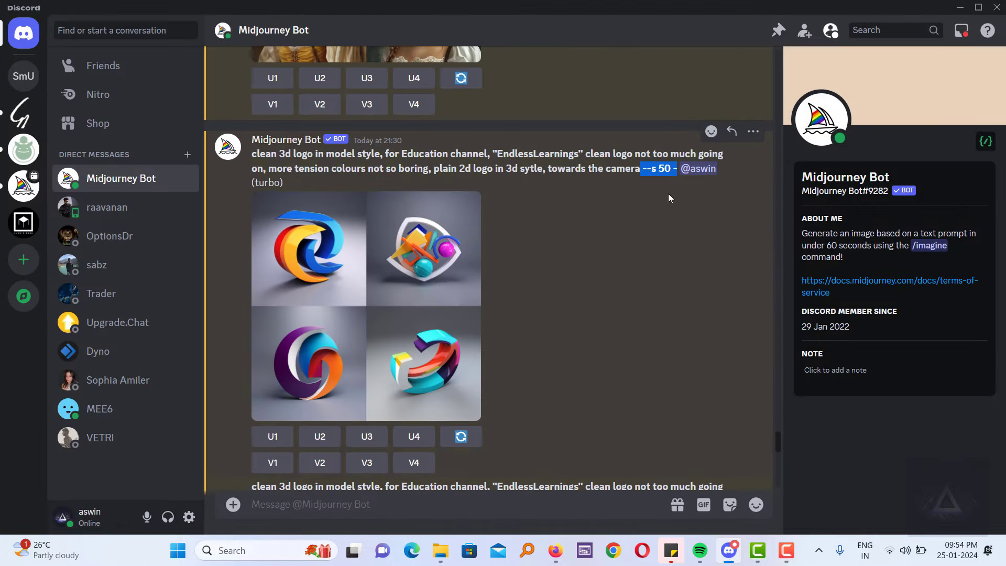
{"action": "left_click", "coordinate": [415, 271]}
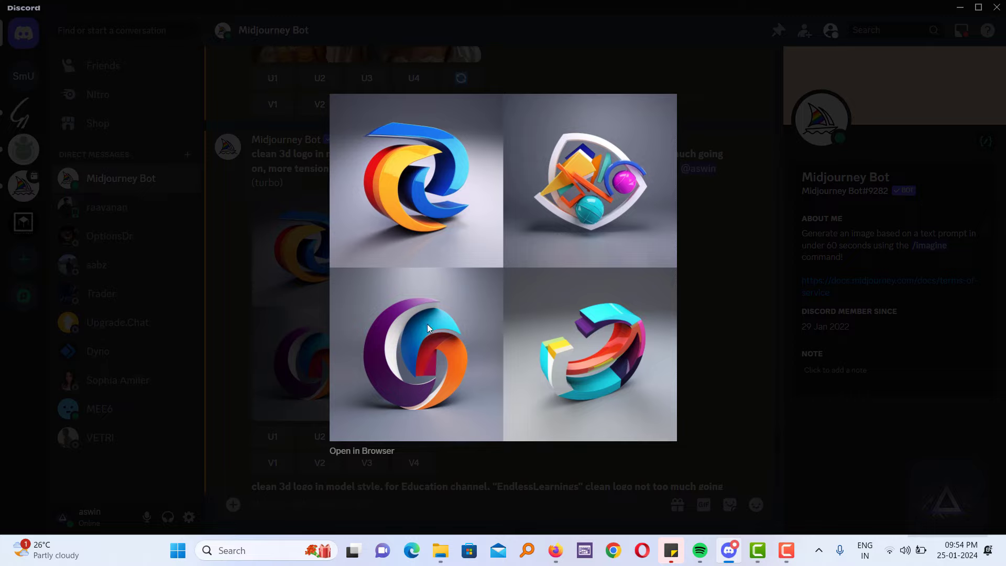
{"action": "left_click", "coordinate": [734, 287]}
View the default-stylize grid enlarged, then highlight and enlarge the --s 250 grid
{"action": "scroll", "coordinate": [733, 289], "scroll_direction": "down", "scroll_amount": 5}
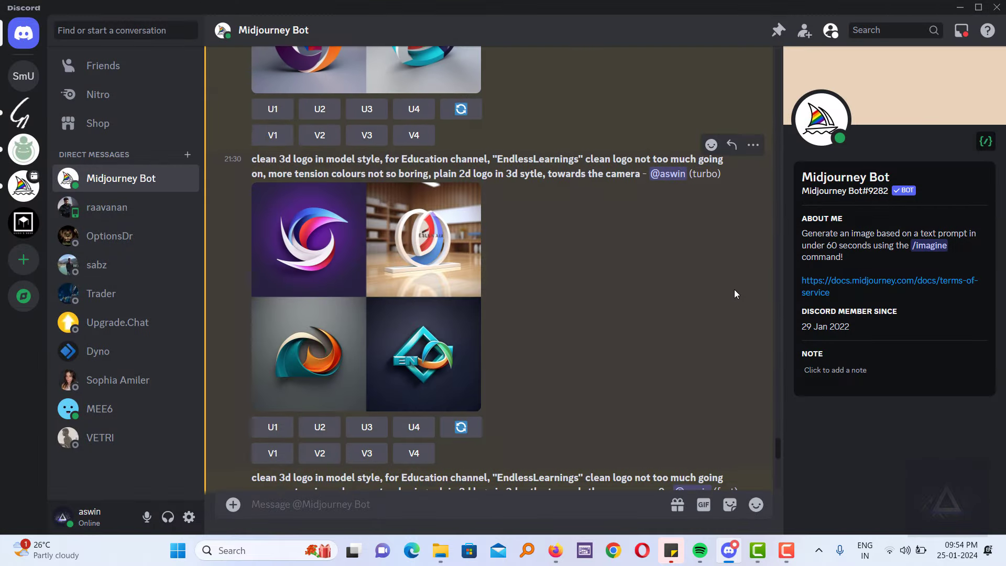
{"action": "left_click", "coordinate": [414, 270]}
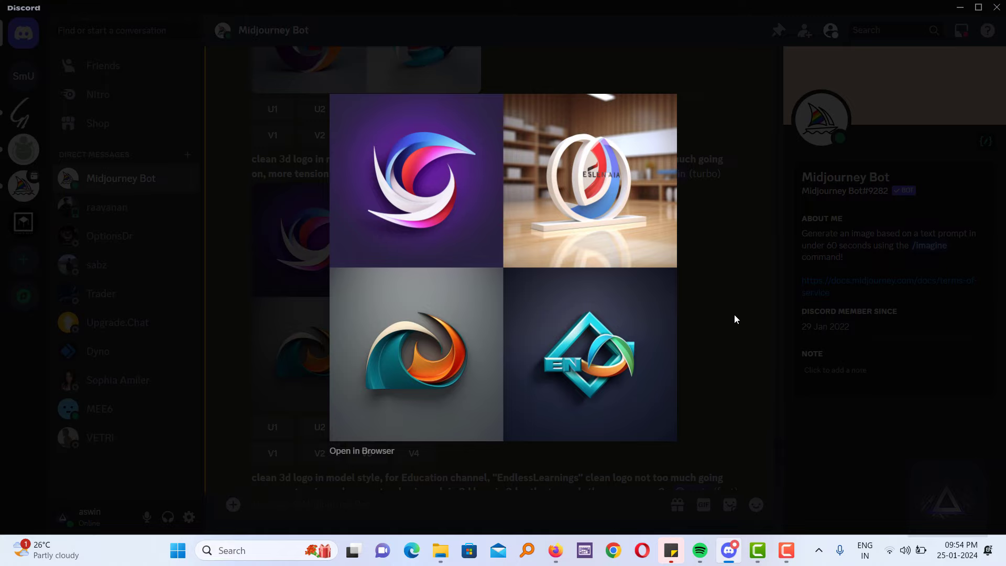
{"action": "left_click", "coordinate": [734, 314]}
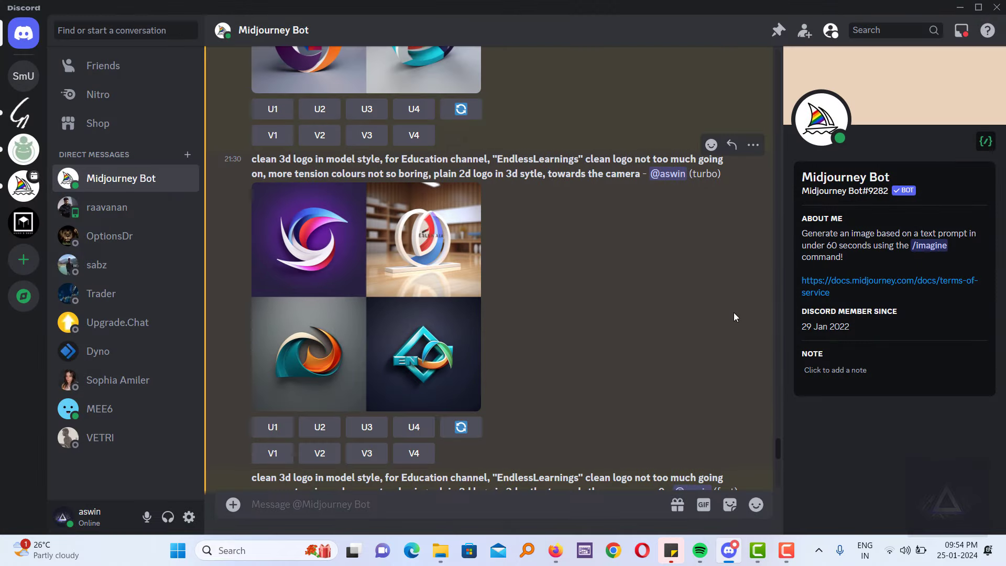
{"action": "left_click_drag", "start_coordinate": [642, 90], "coordinate": [680, 89]}
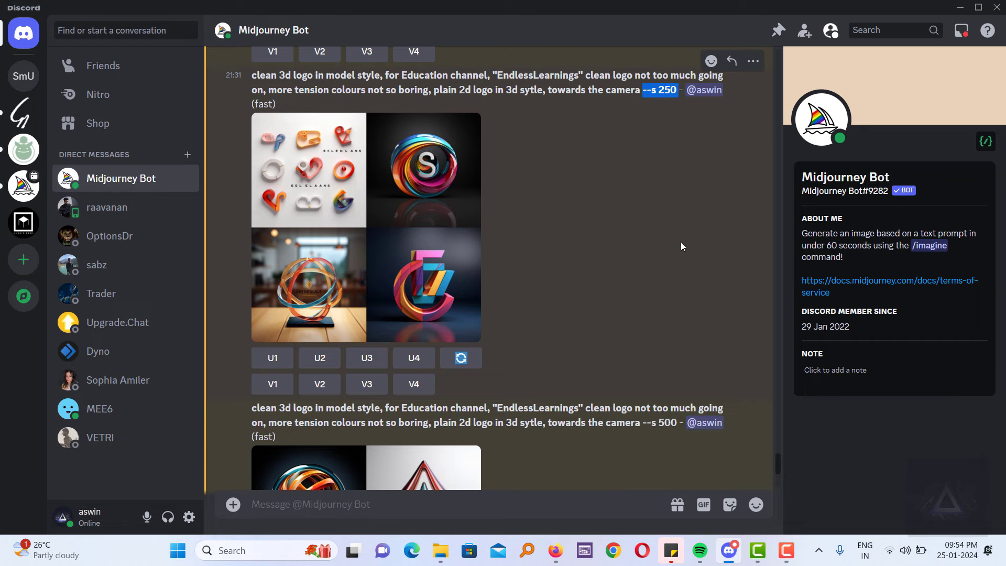
{"action": "left_click", "coordinate": [401, 217]}
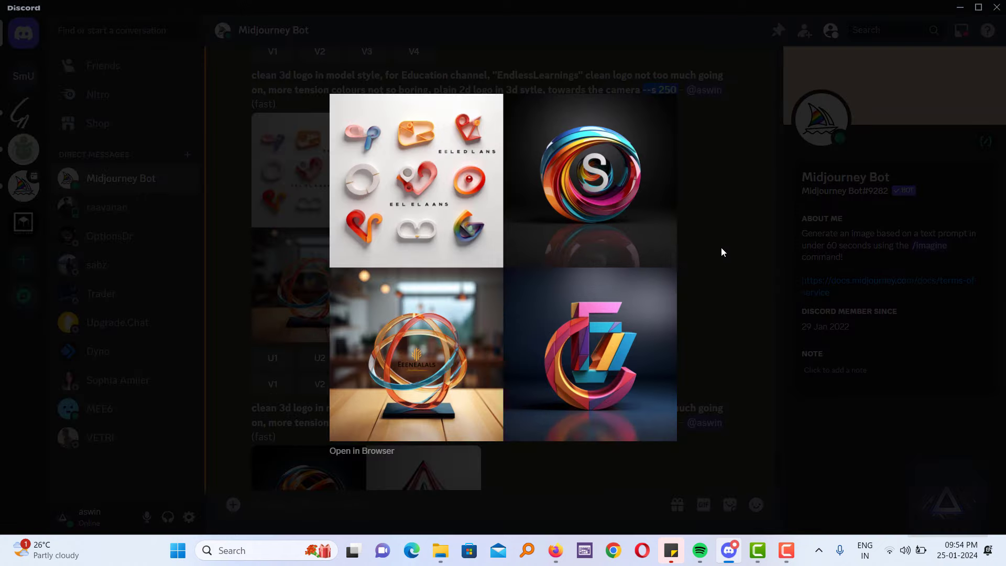
{"action": "left_click", "coordinate": [721, 248]}
Highlight and enlarge the --s 500 grid, then mark the --s 1000 value
{"action": "scroll", "coordinate": [721, 248], "scroll_direction": "down", "scroll_amount": 5}
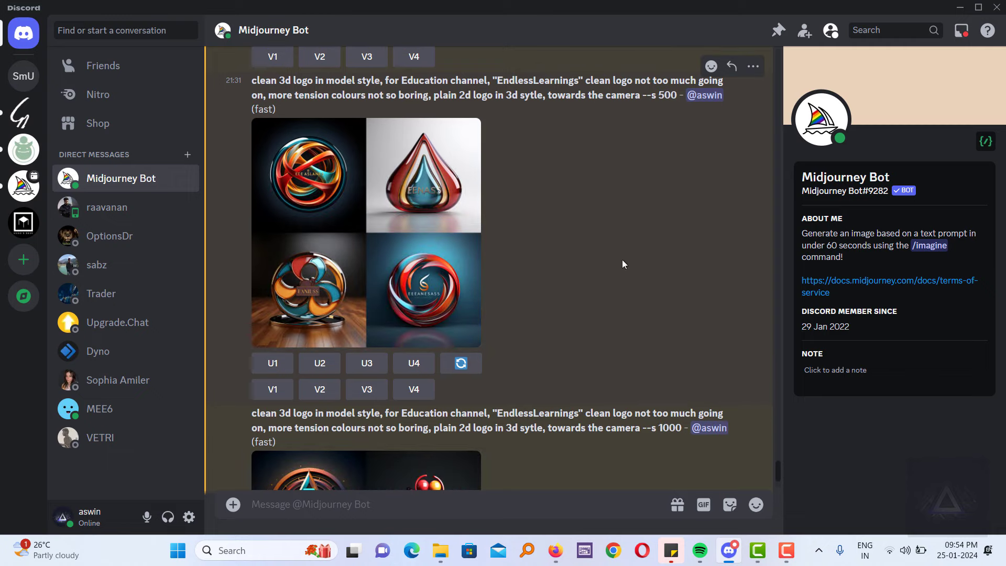
{"action": "left_click_drag", "start_coordinate": [643, 95], "coordinate": [677, 95]}
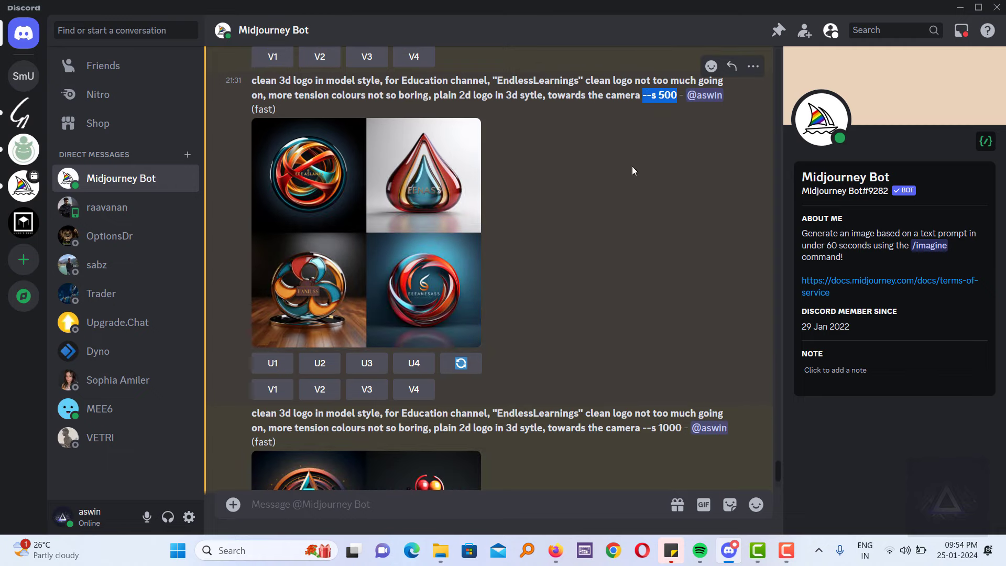
{"action": "left_click", "coordinate": [358, 187]}
{"action": "left_click", "coordinate": [749, 222]}
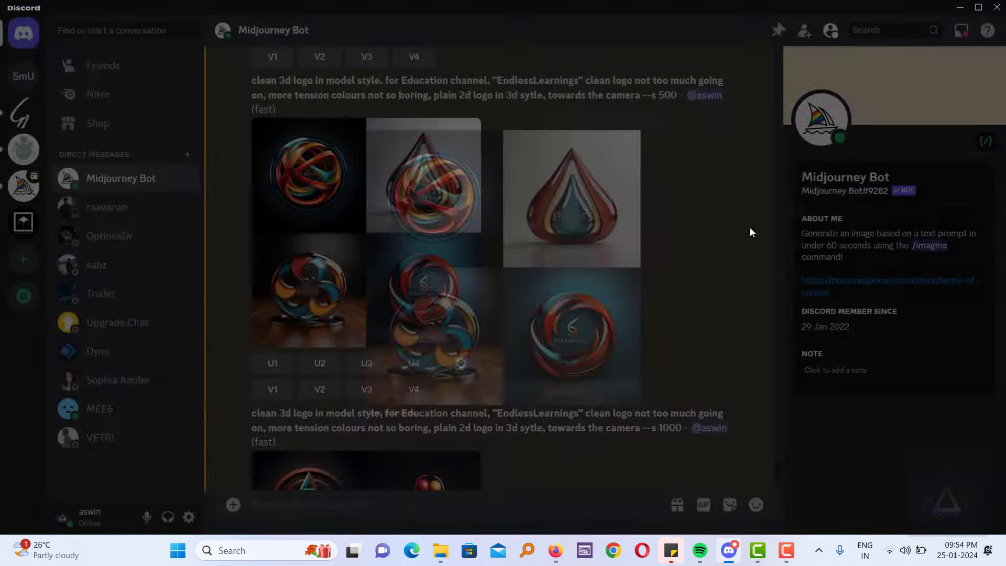
{"action": "scroll", "coordinate": [680, 223], "scroll_direction": "down", "scroll_amount": 4}
{"action": "left_click_drag", "start_coordinate": [640, 166], "coordinate": [685, 172]}
{"action": "left_click", "coordinate": [662, 296]}
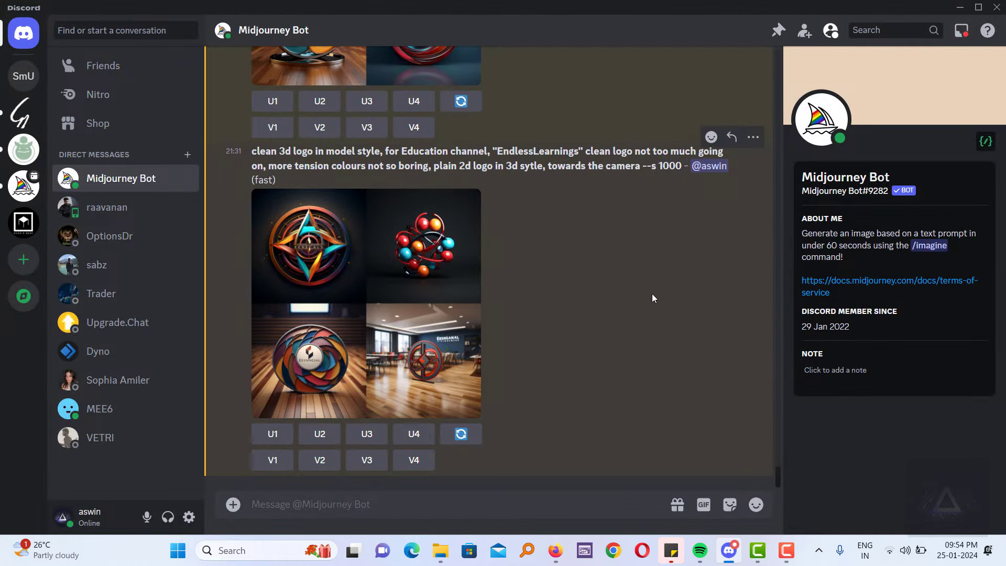
Enlarge the --s 1000 logo grid, then scroll back up to the --s 50 result
{"action": "left_click", "coordinate": [350, 263]}
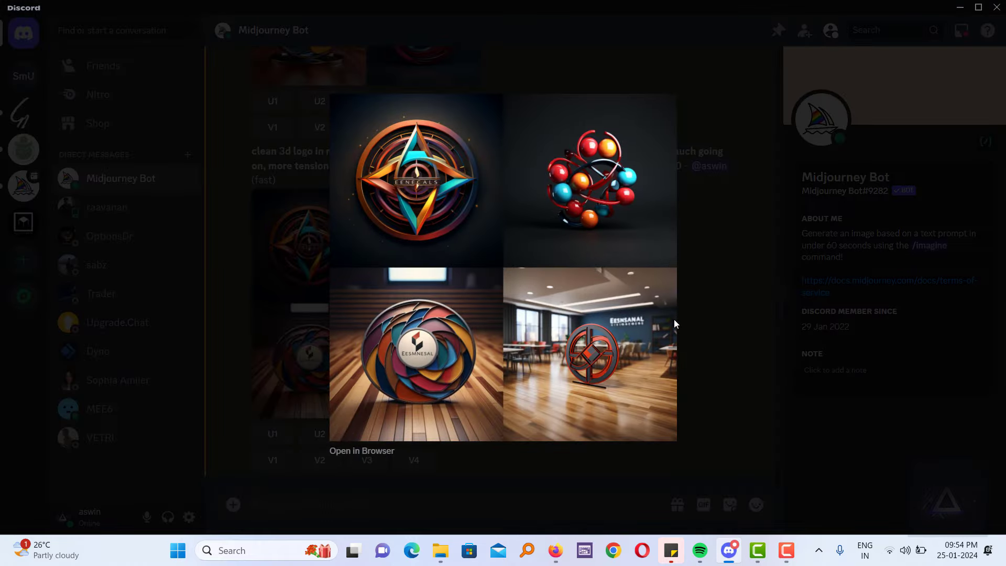
{"action": "left_click", "coordinate": [772, 296]}
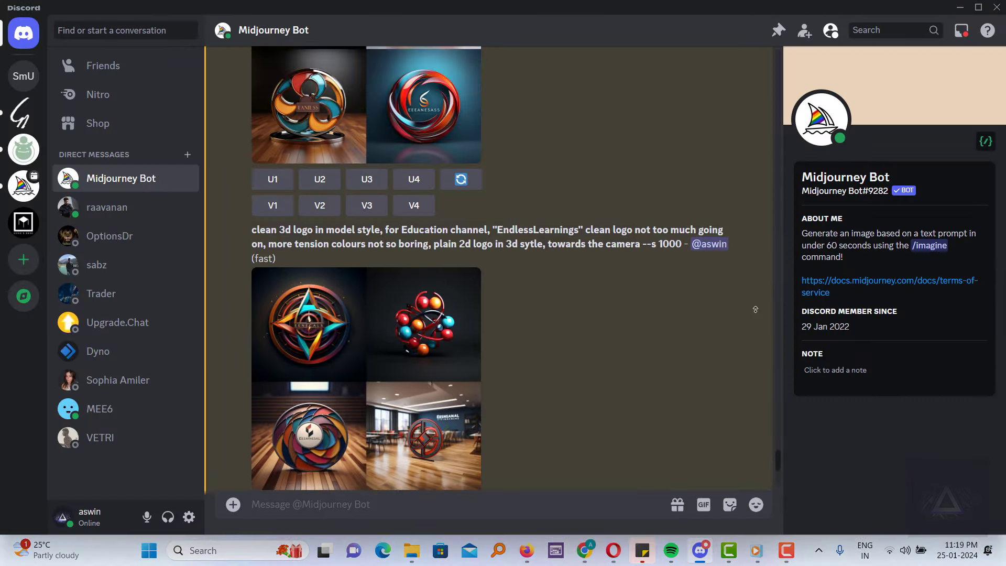
{"action": "scroll", "coordinate": [755, 309], "scroll_direction": "up", "scroll_amount": 5}
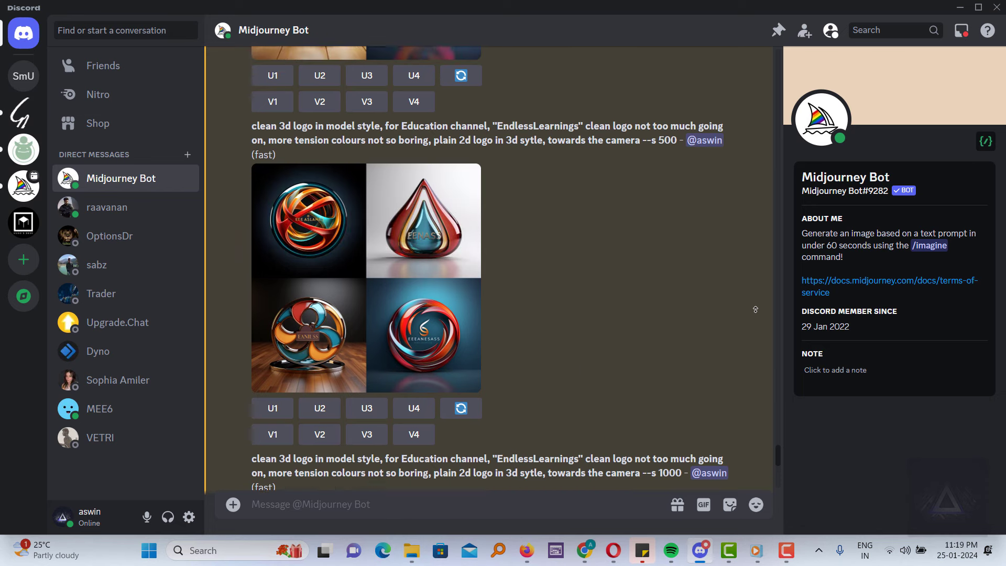
{"action": "scroll", "coordinate": [754, 309], "scroll_direction": "up", "scroll_amount": 5}
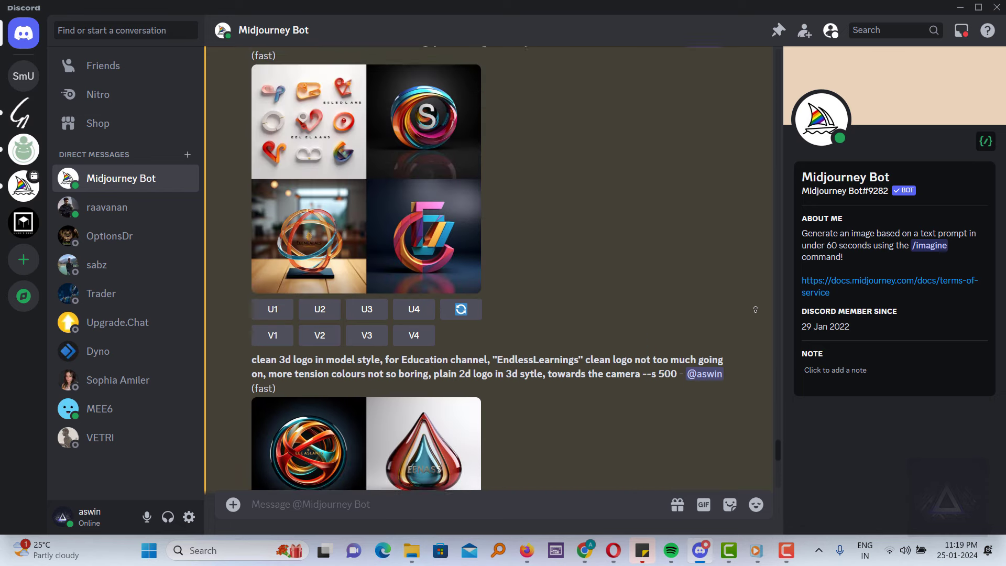
{"action": "scroll", "coordinate": [754, 309], "scroll_direction": "up", "scroll_amount": 5}
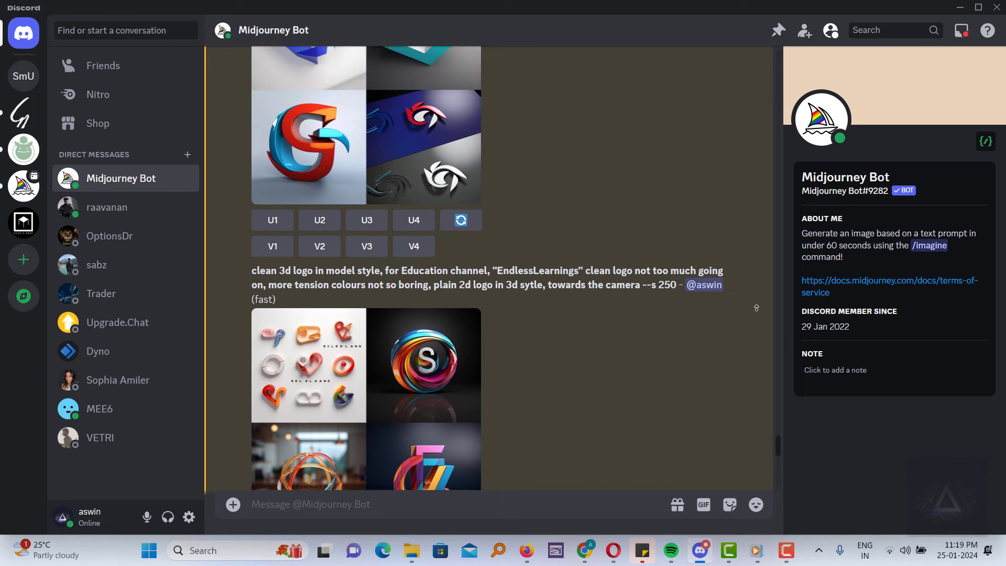
{"action": "scroll", "coordinate": [756, 308], "scroll_direction": "up", "scroll_amount": 6}
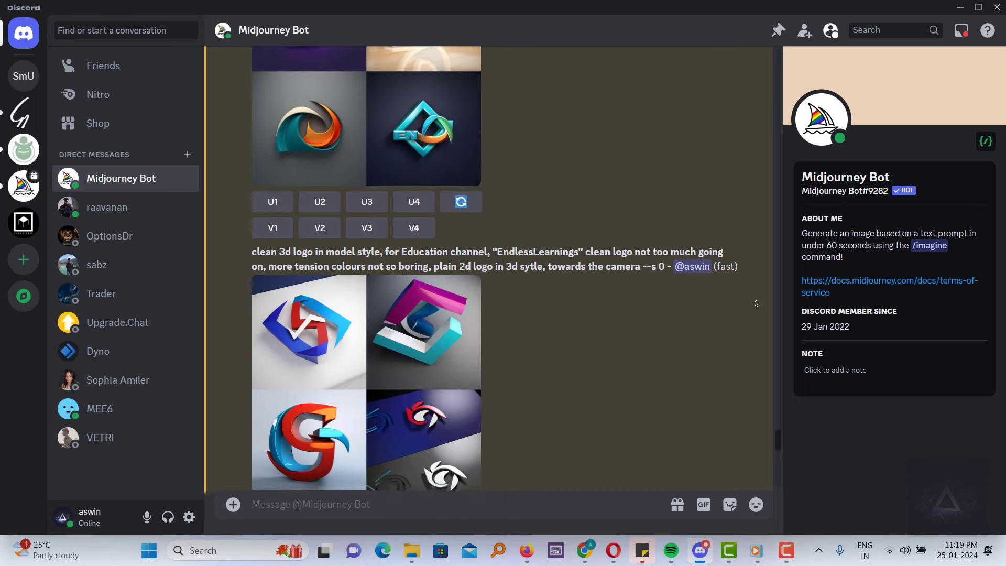
{"action": "scroll", "coordinate": [756, 303], "scroll_direction": "up", "scroll_amount": 6}
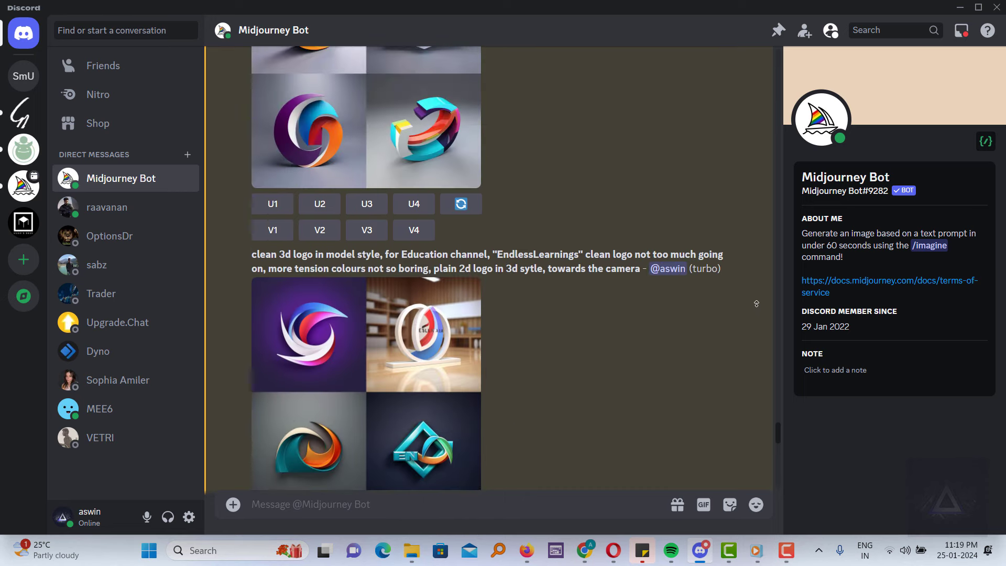
{"action": "scroll", "coordinate": [756, 303], "scroll_direction": "up", "scroll_amount": 6}
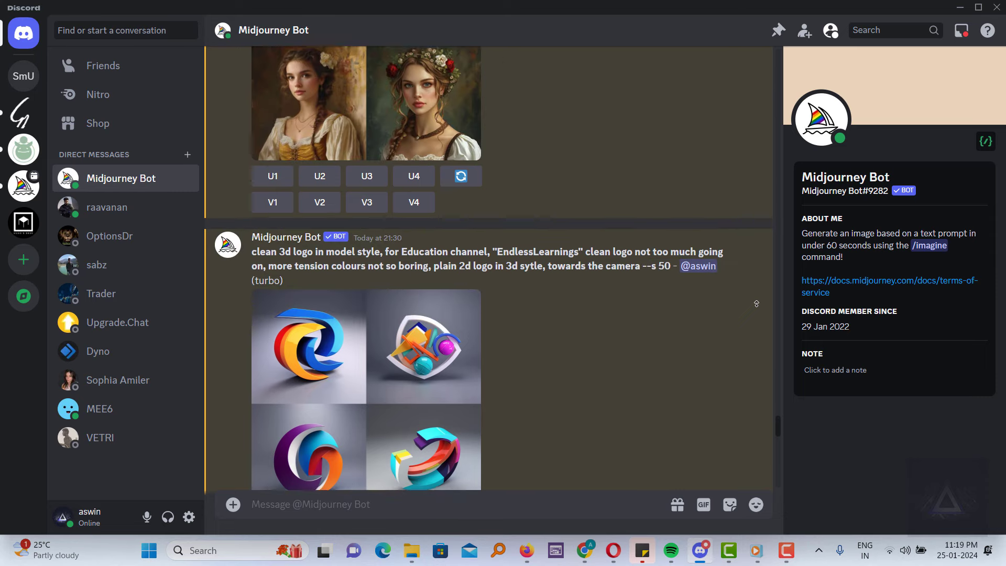
{"action": "scroll", "coordinate": [755, 303], "scroll_direction": "up", "scroll_amount": 1}
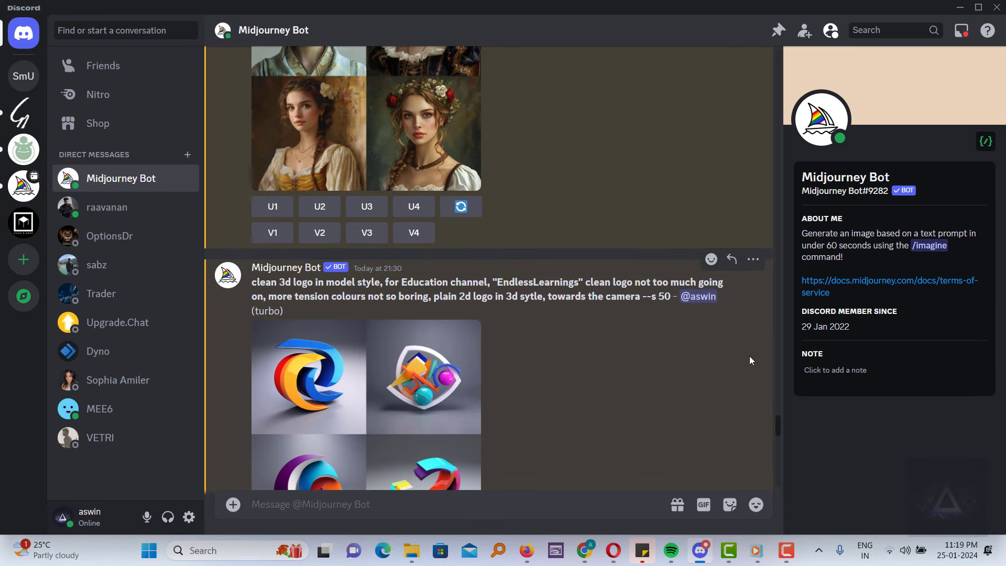